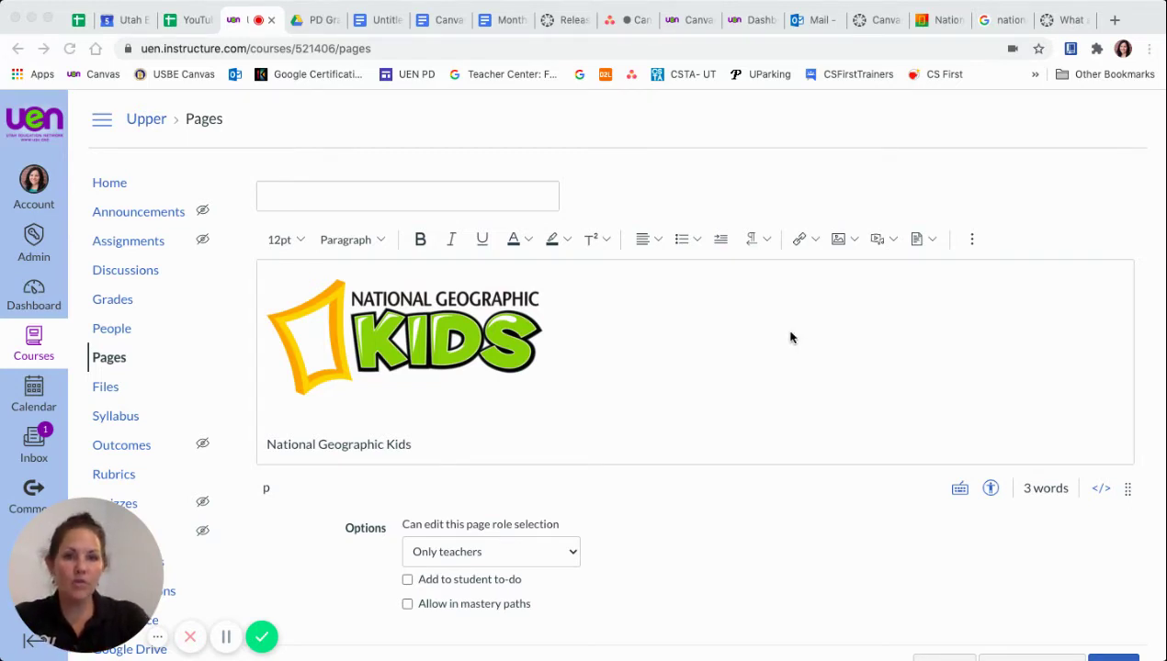
- Open the link toolbar's dropdown of link types to reach External Links
click(813, 241)
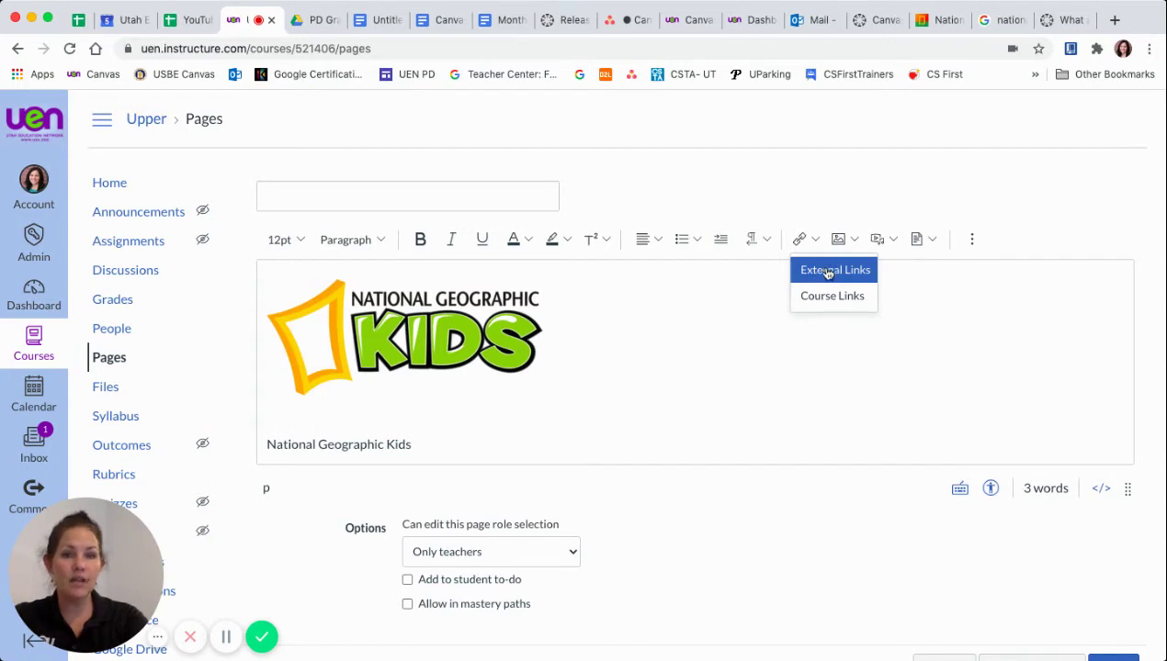
click(827, 272)
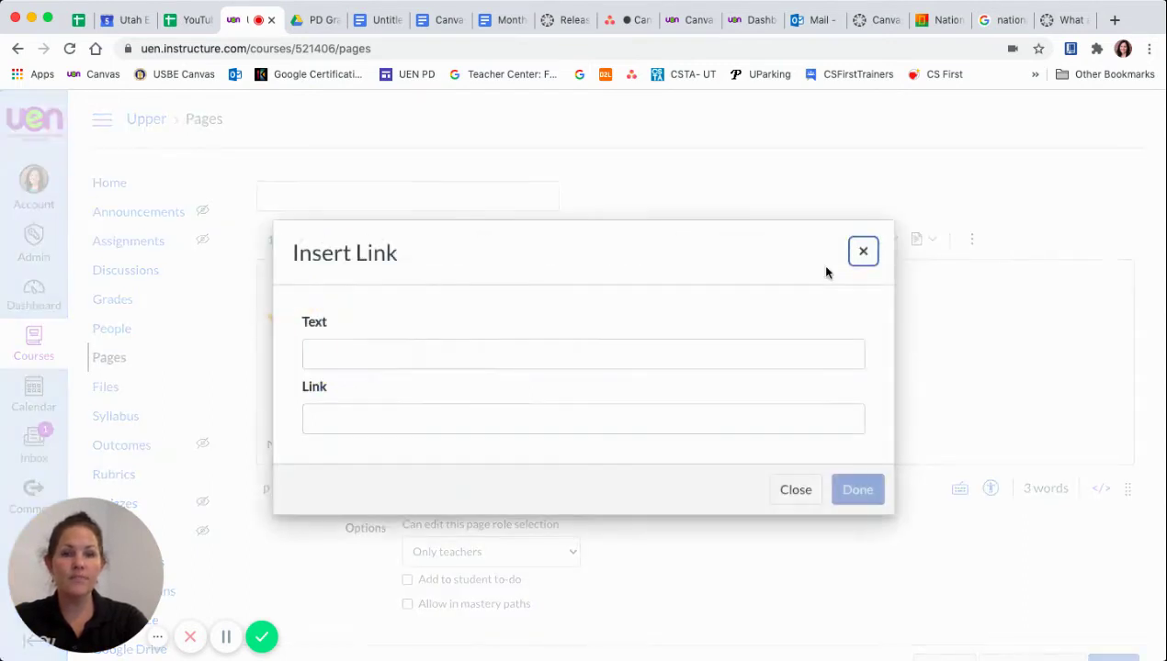
click(361, 355)
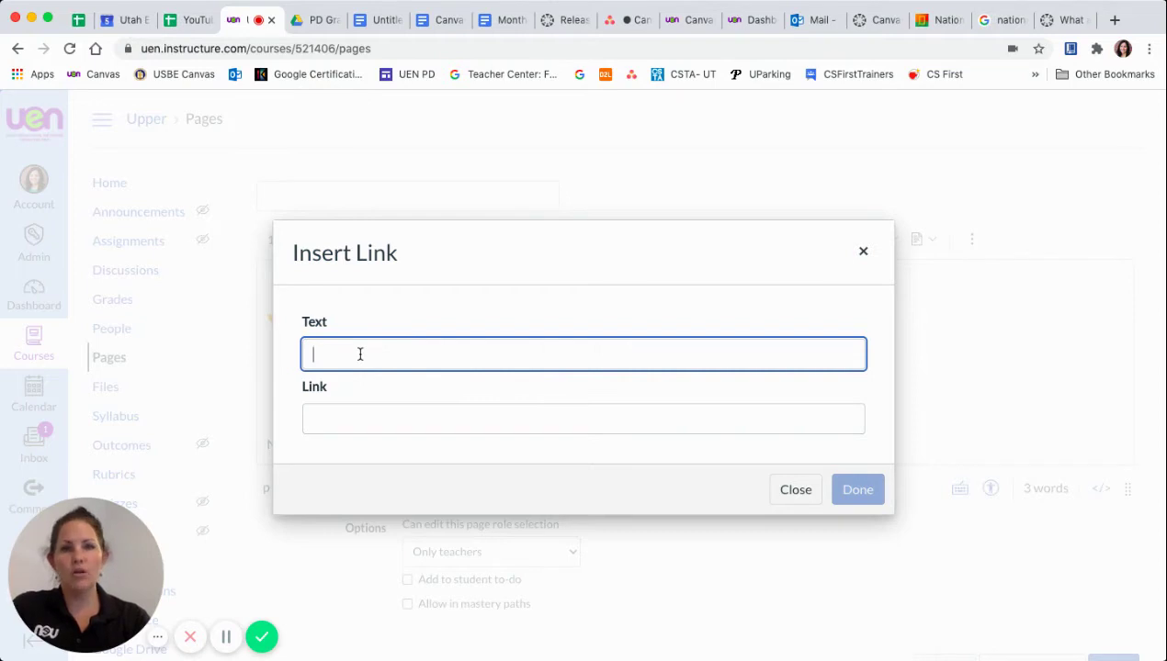
text(N)
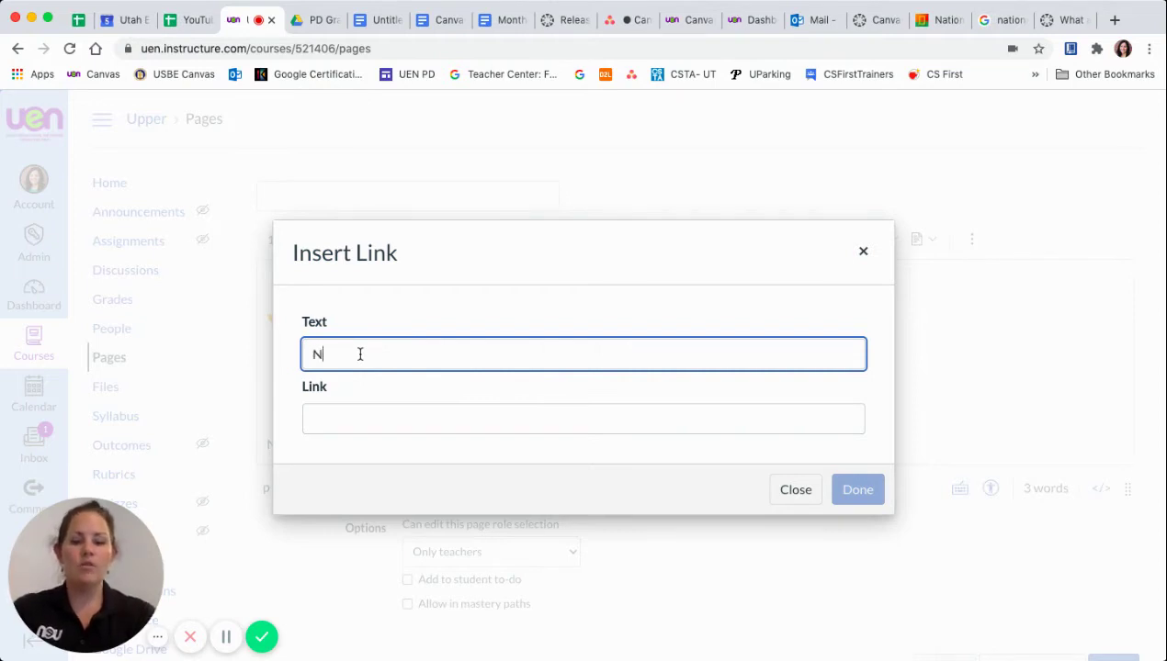
text(ational Geogra)
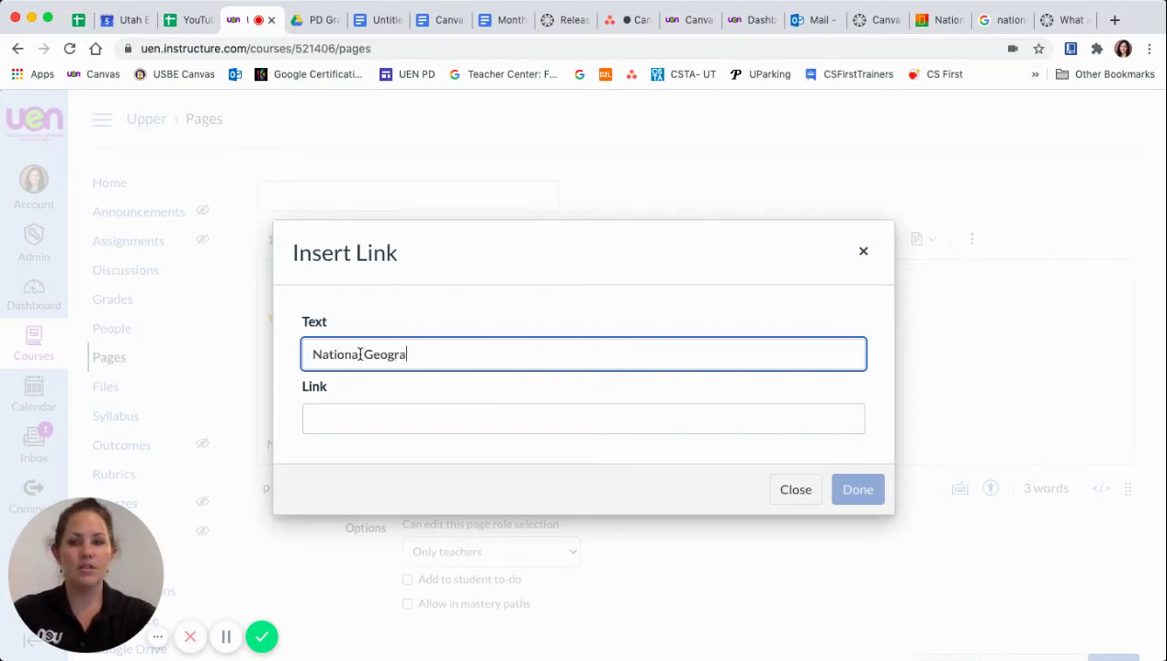
text(phic for Kids)
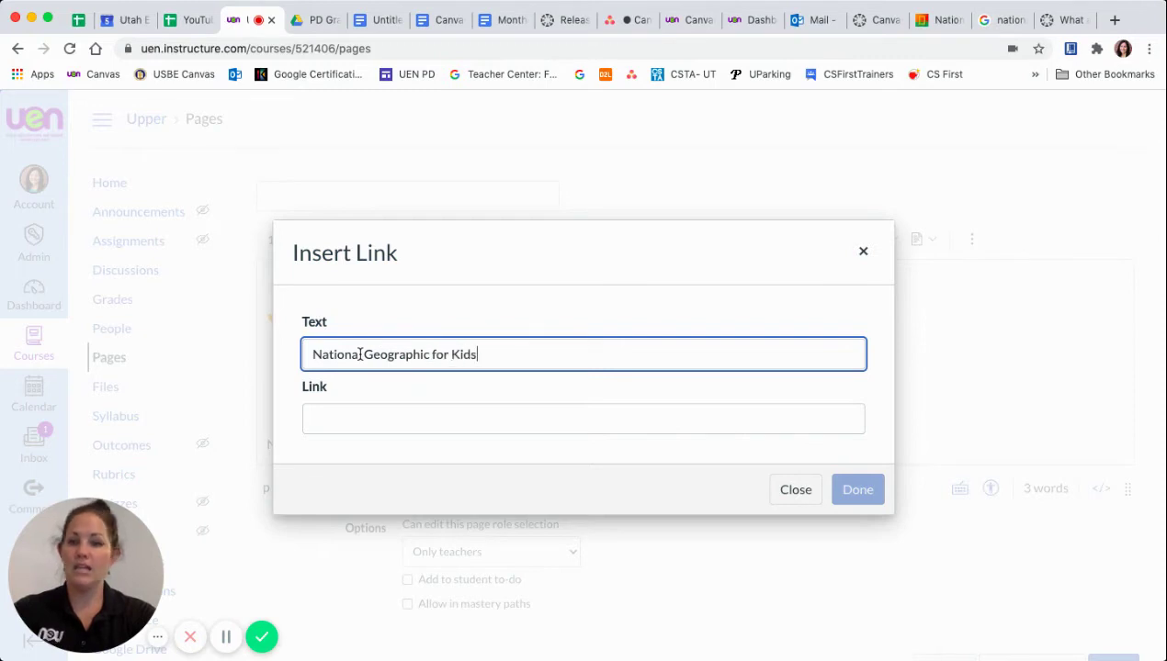
click(315, 419)
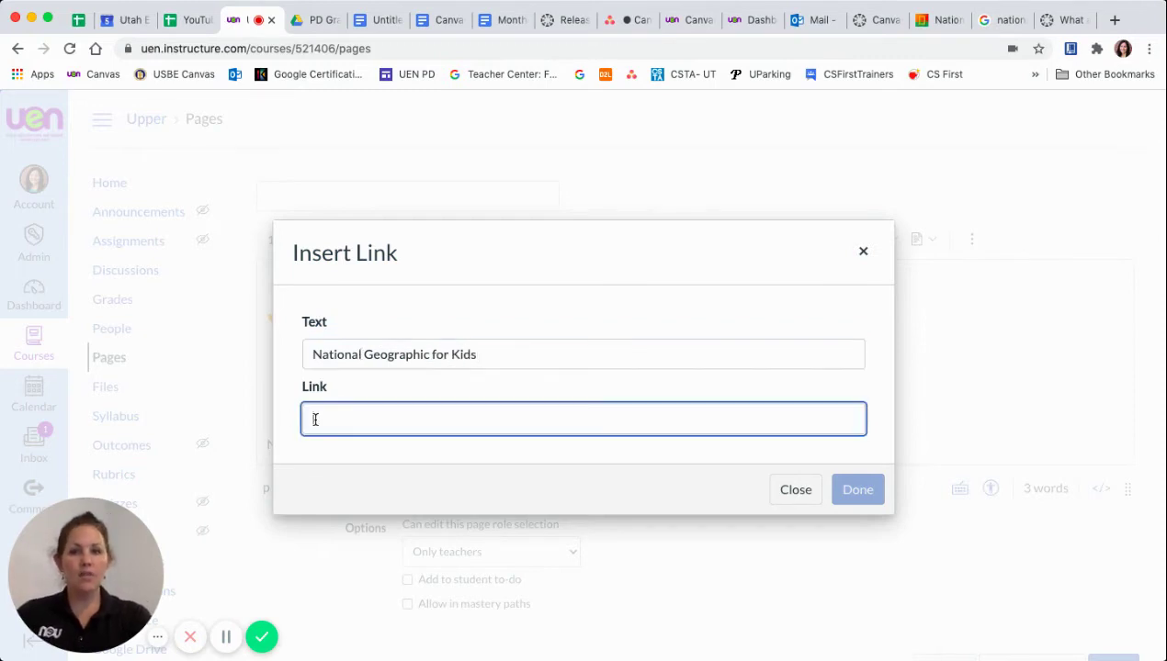
text(https://kids.nationalgeographic.com/)
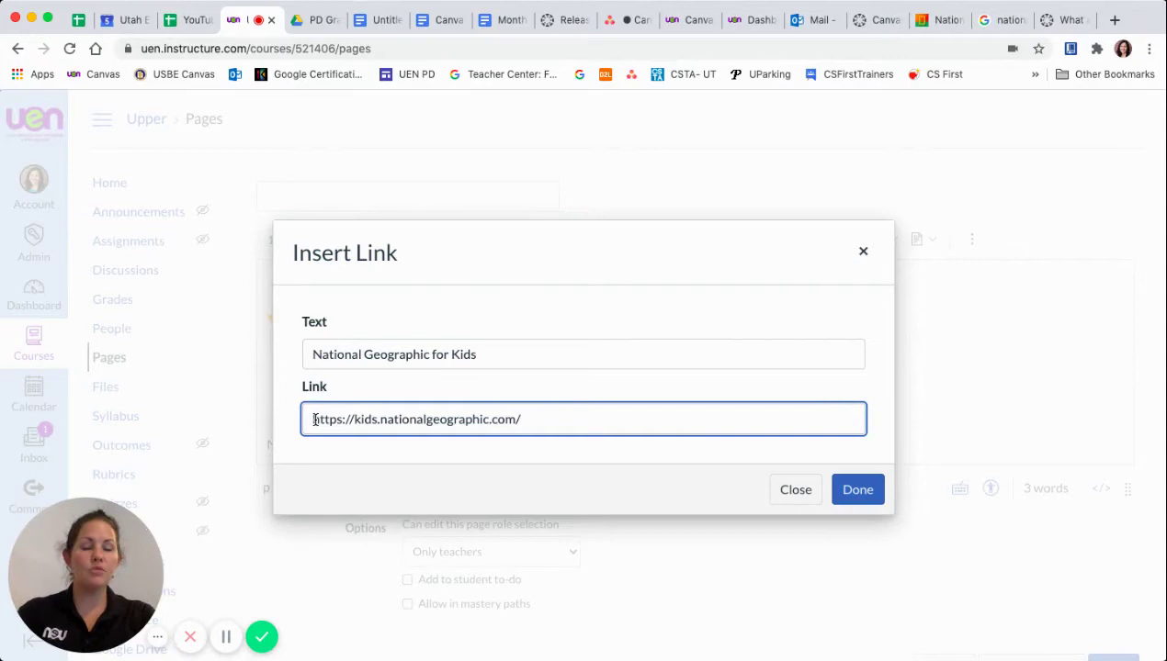
click(851, 493)
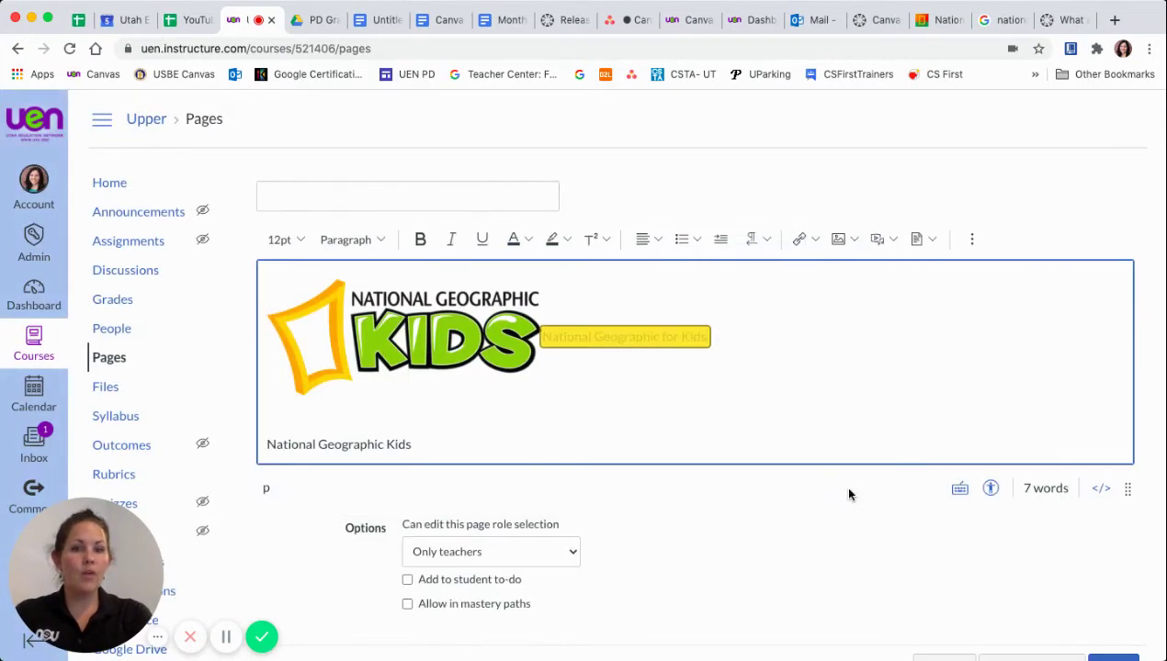
click(589, 355)
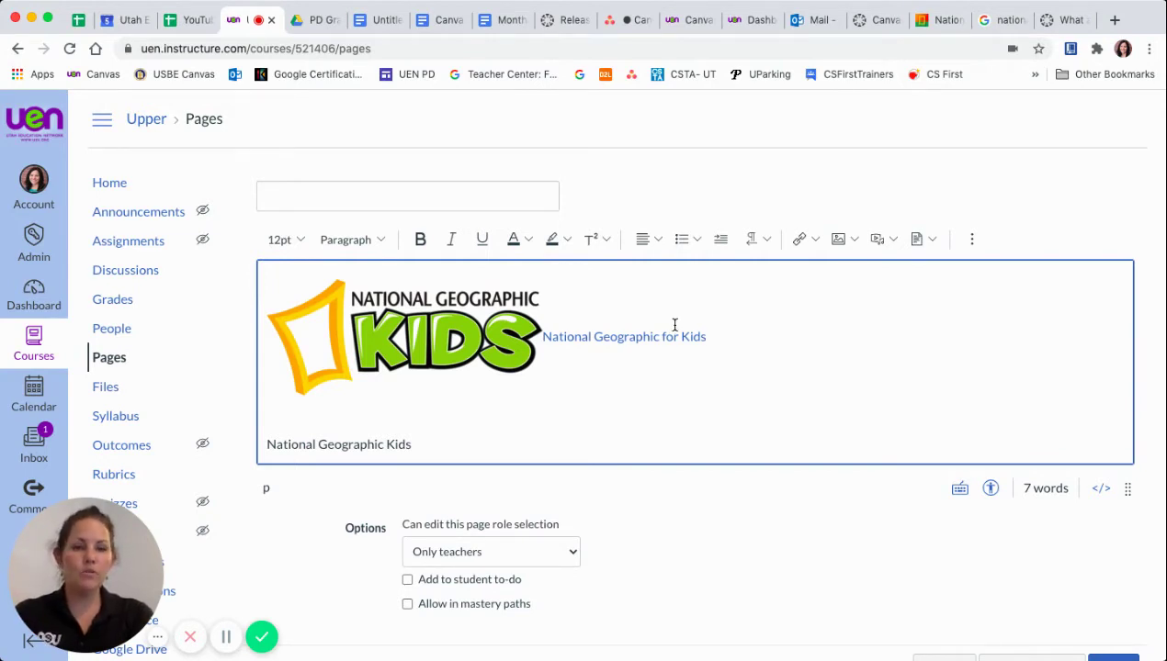
key(super+z)
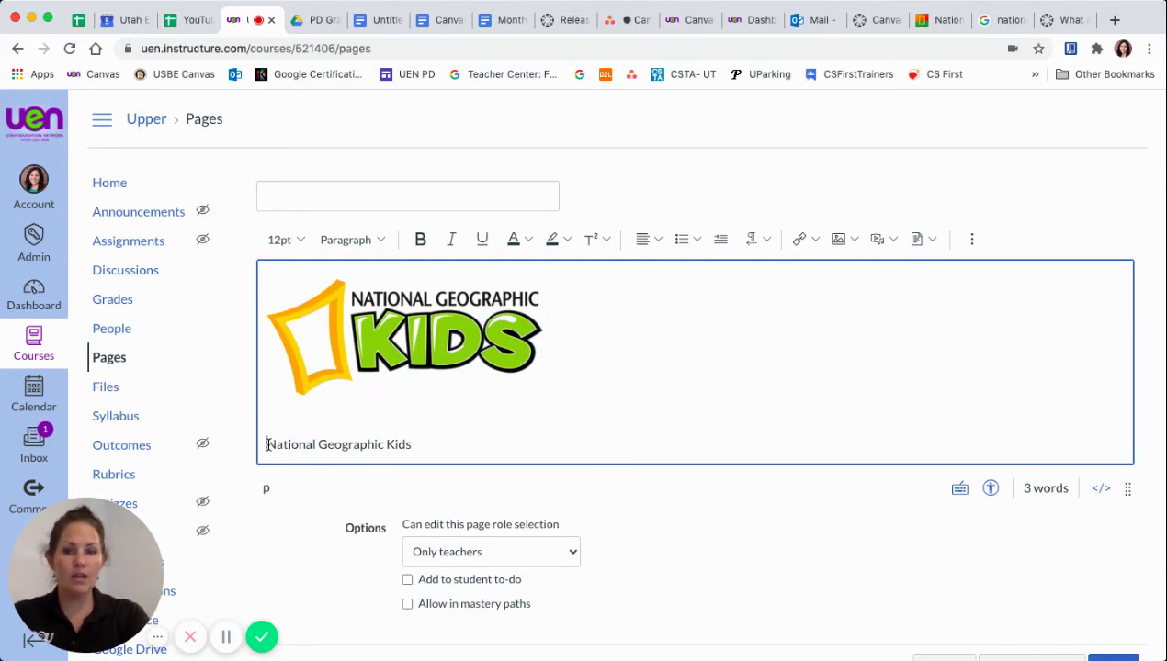
drag(266, 444, 412, 449)
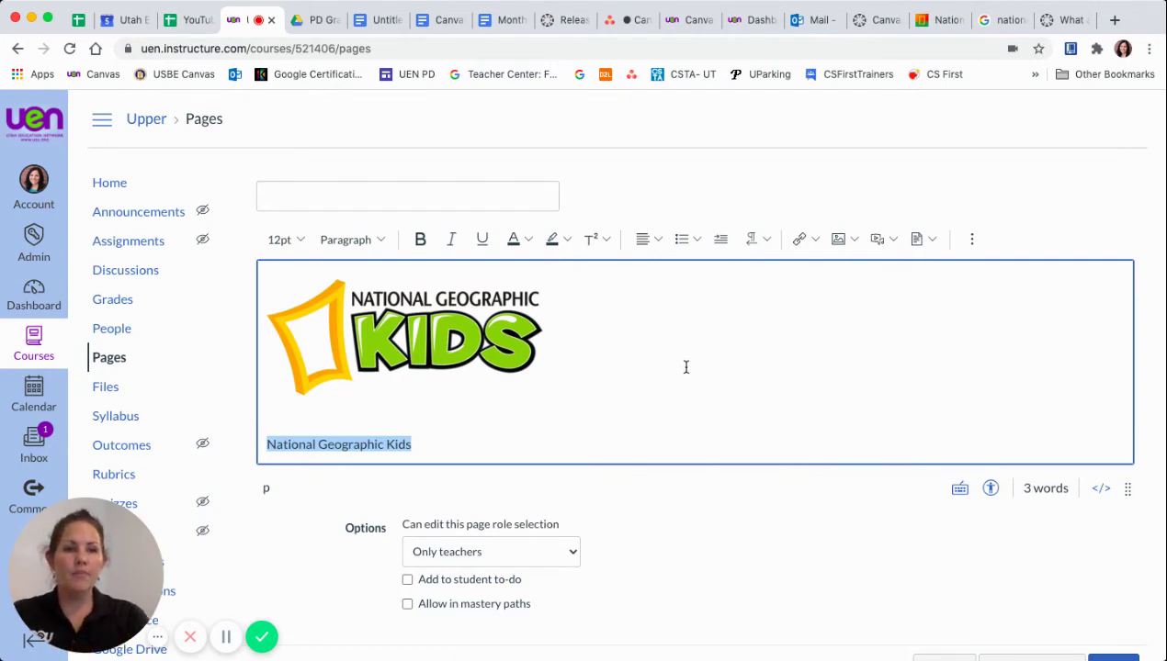
click(814, 240)
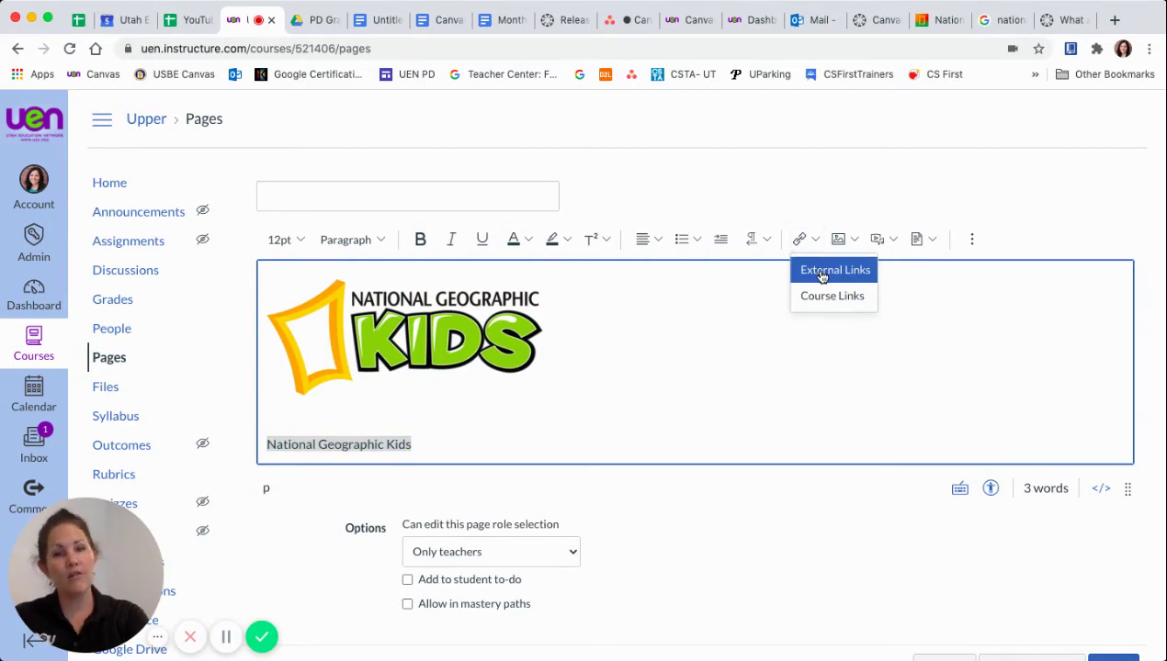
click(822, 272)
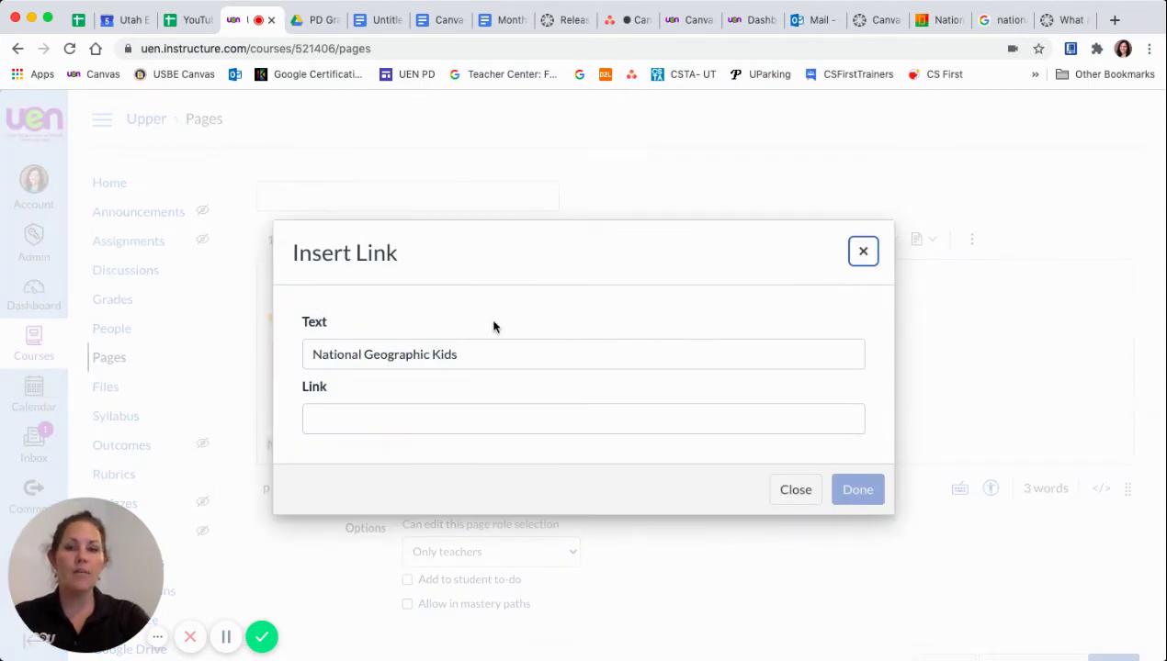
click(352, 411)
text(https://kids.nationalgeographic.com/)
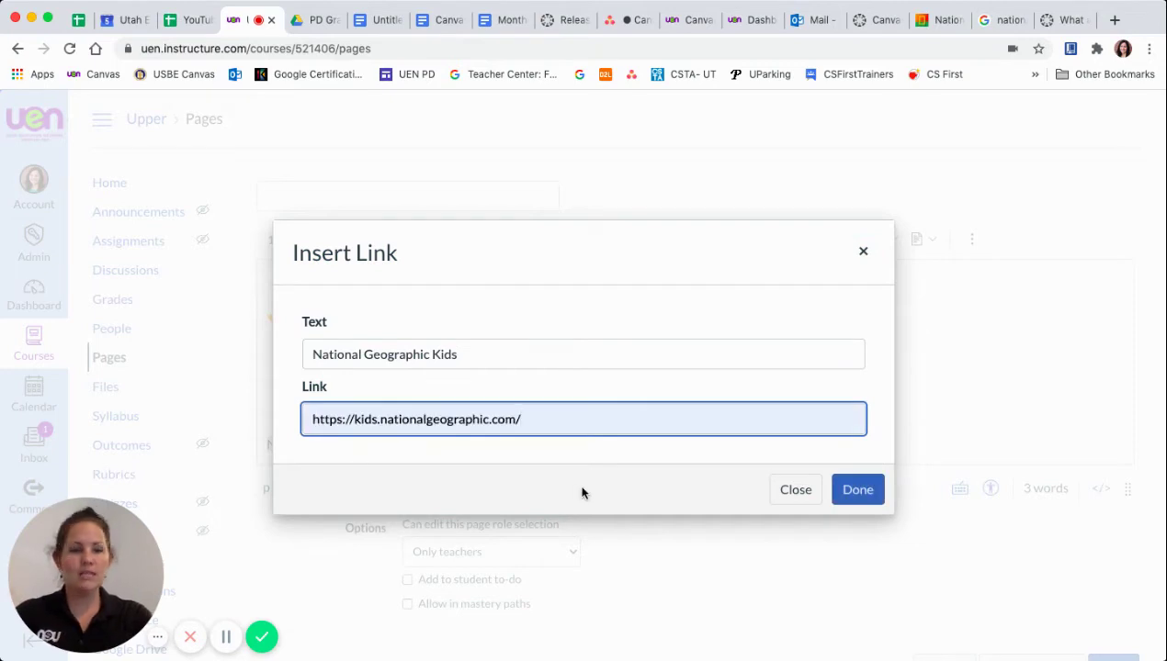
click(852, 490)
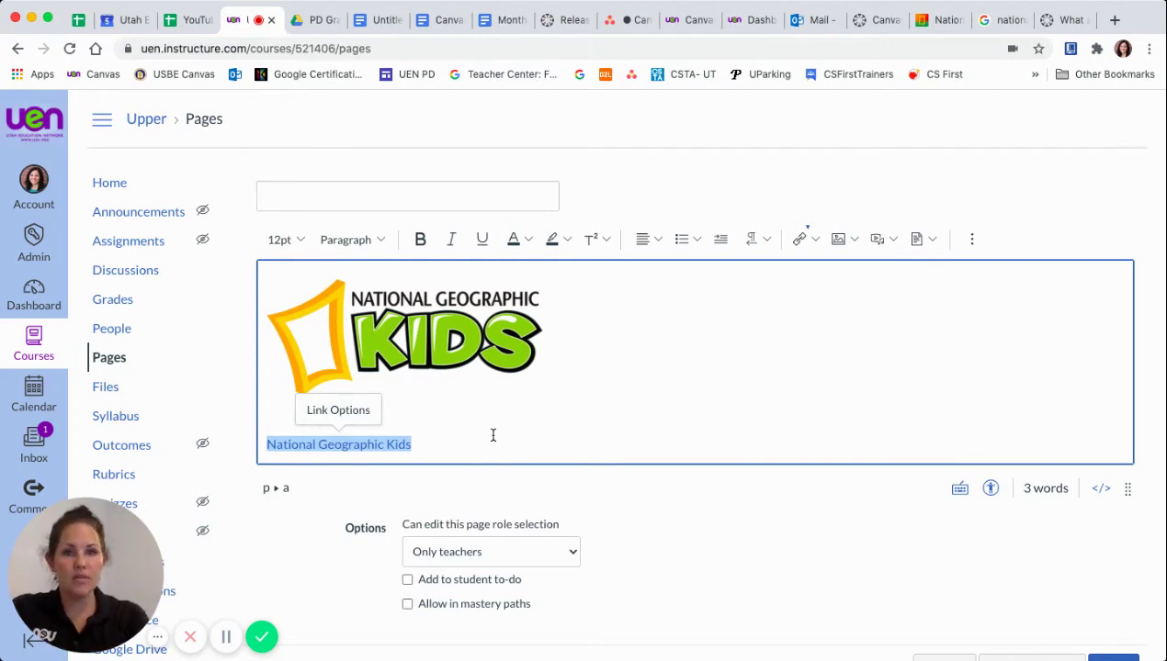
click(466, 350)
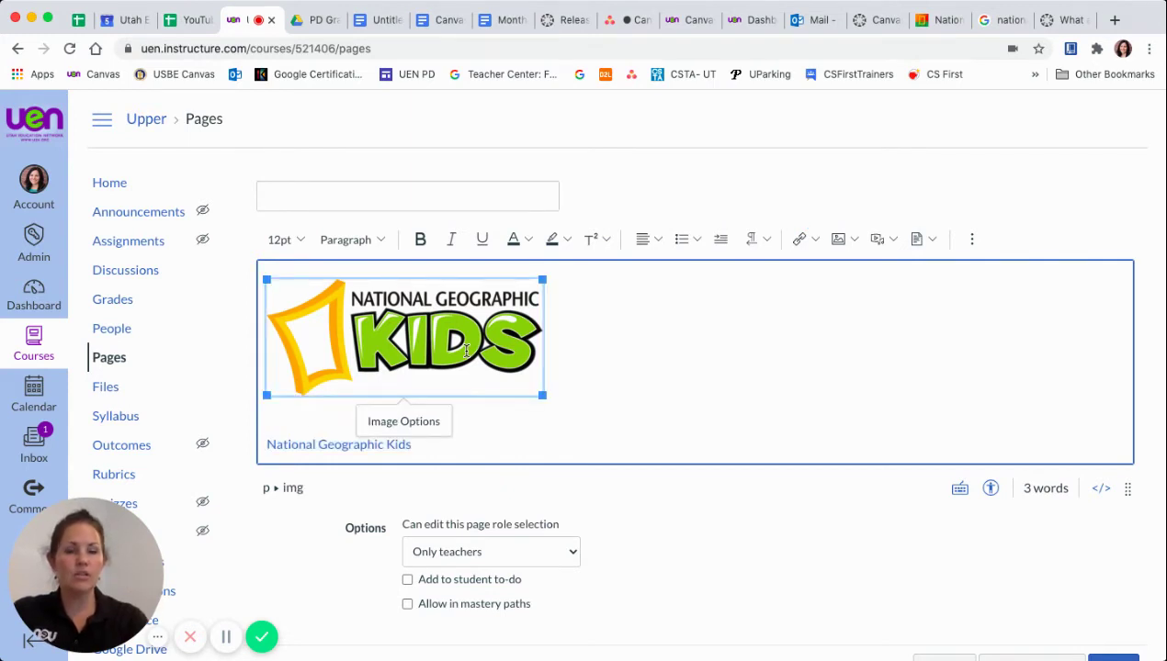
click(813, 240)
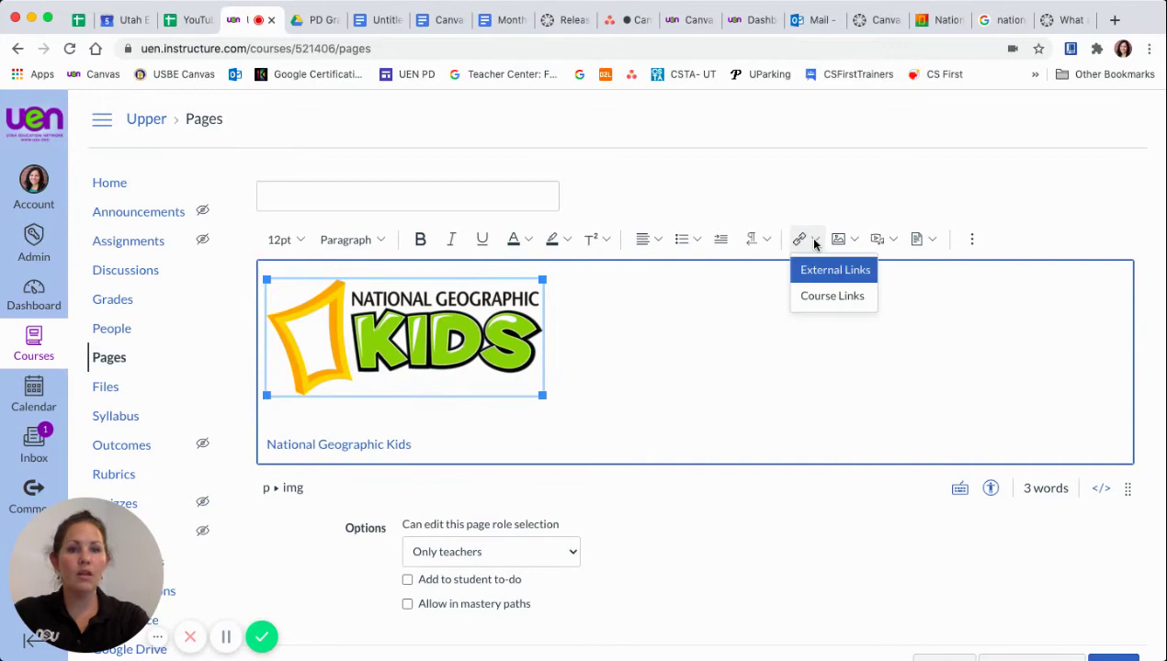
click(819, 271)
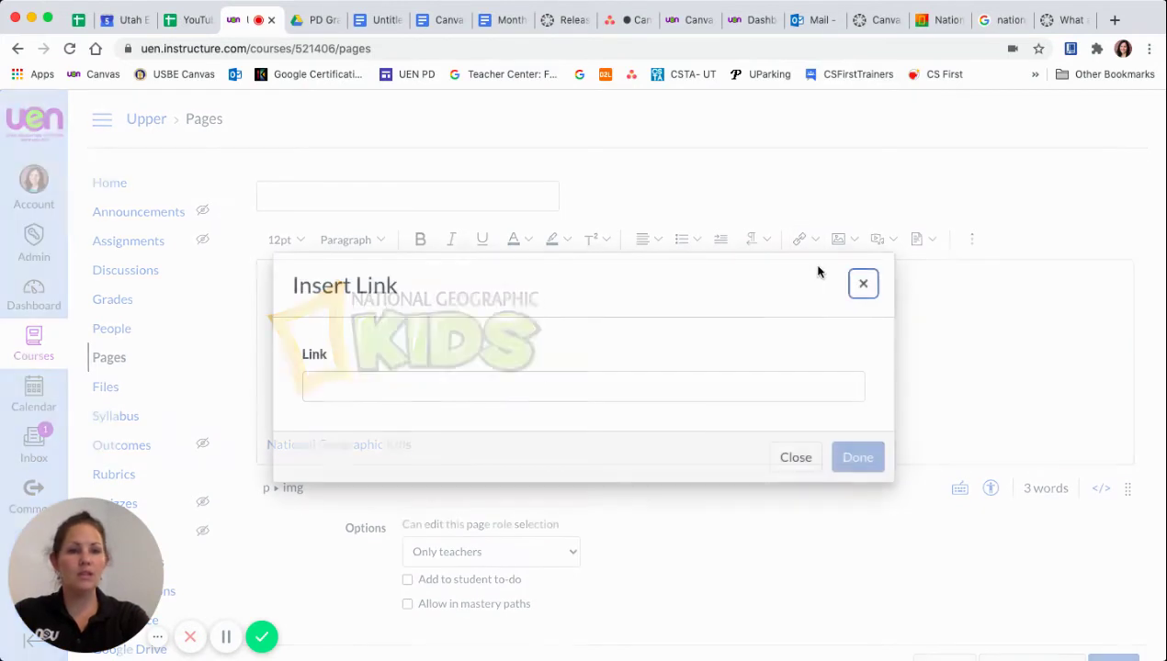
click(433, 382)
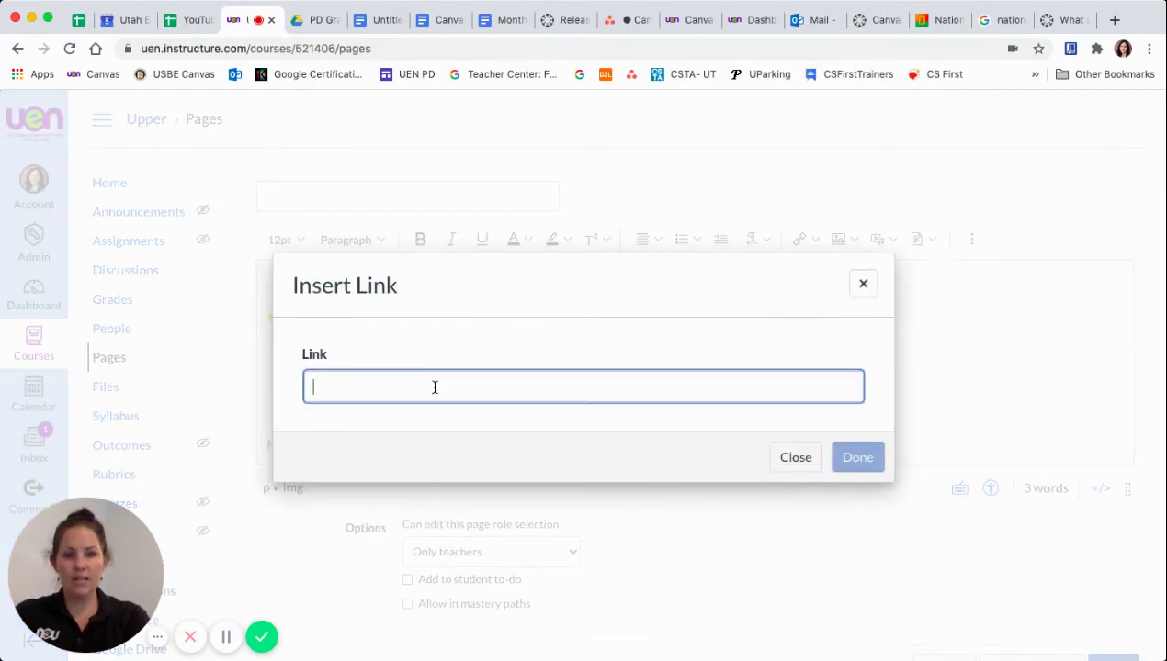
text(https://kids.nationalgeographic.com/)
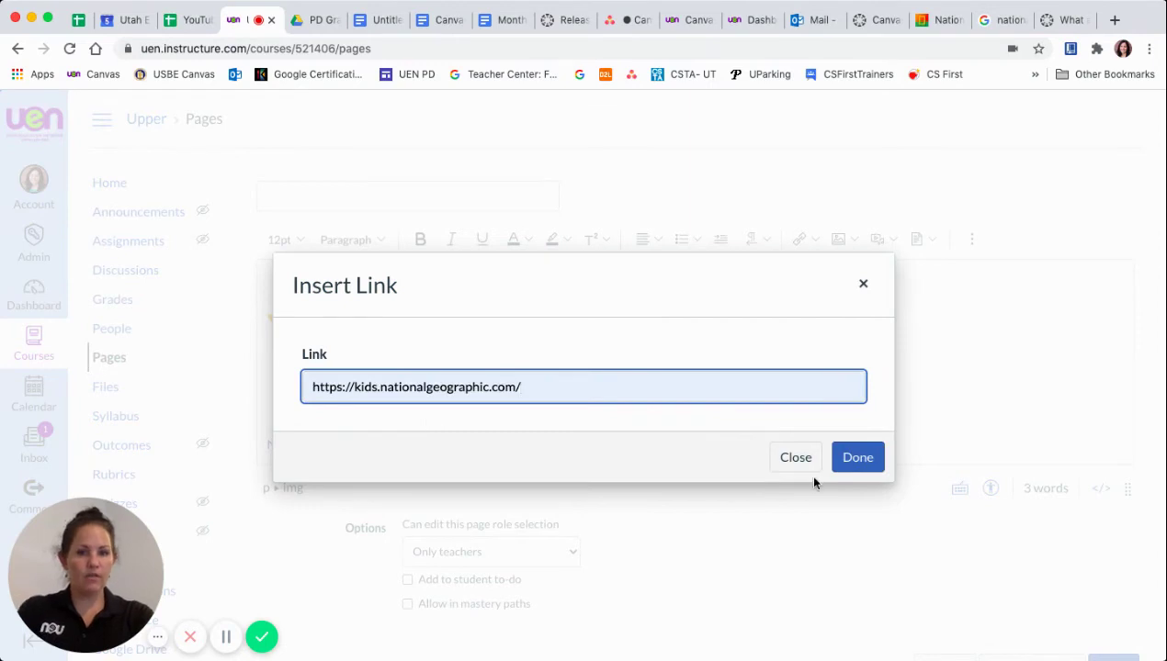
click(856, 459)
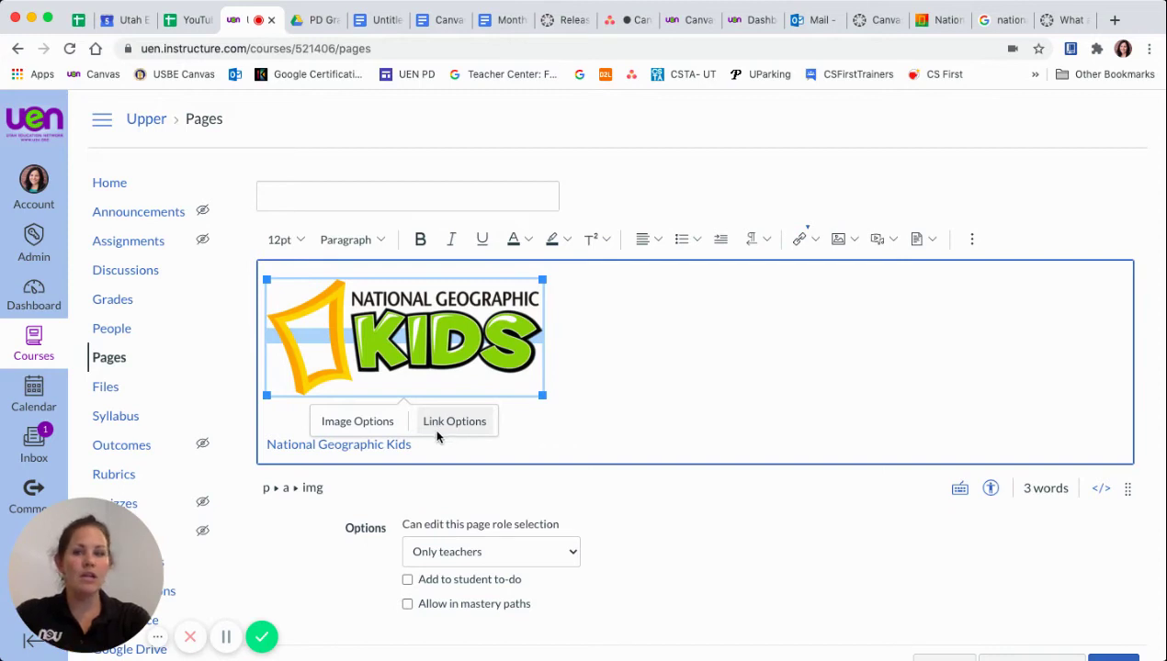
- Remove the link from the 'National Geographic Kids' caption text
triple_click(305, 447)
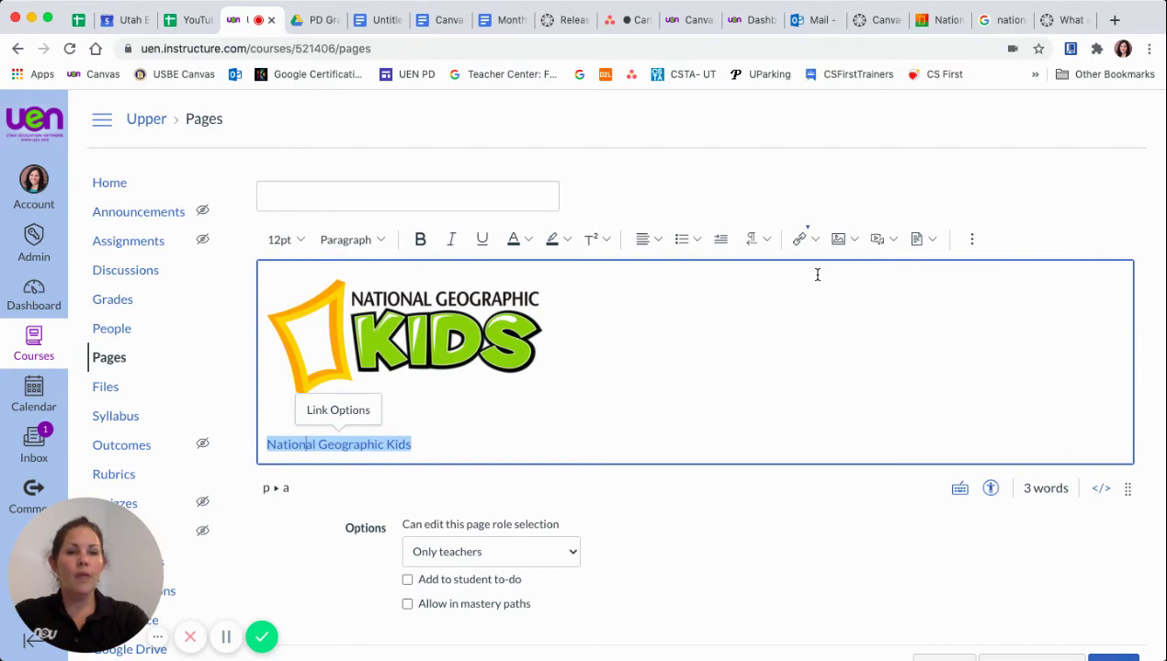
click(812, 241)
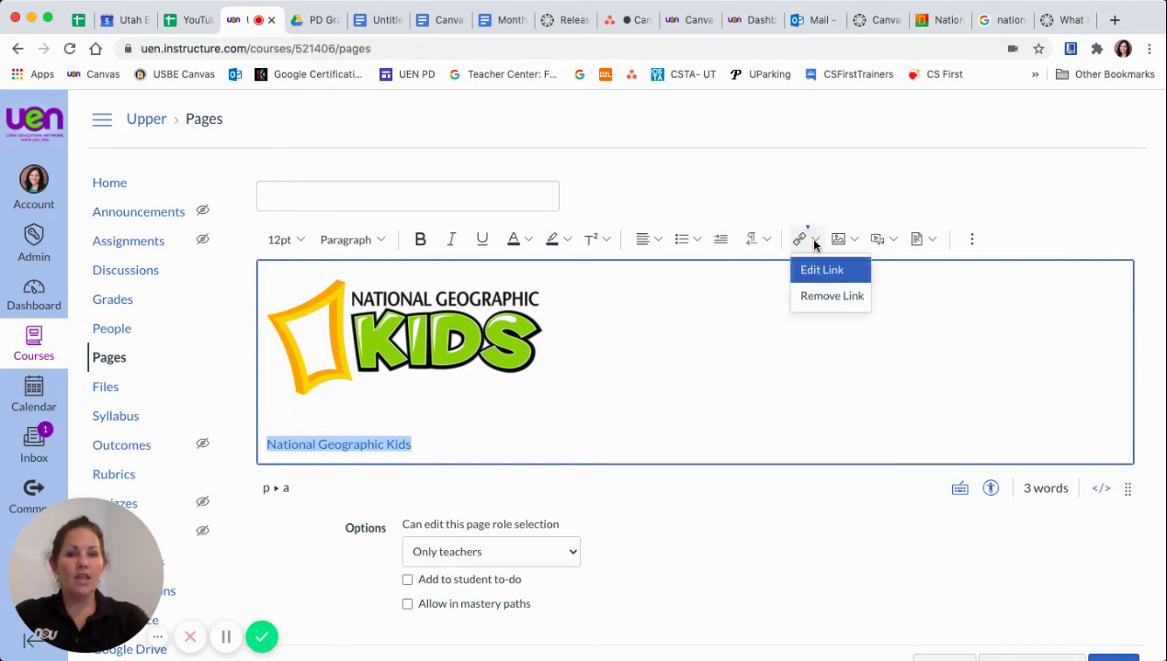
click(824, 294)
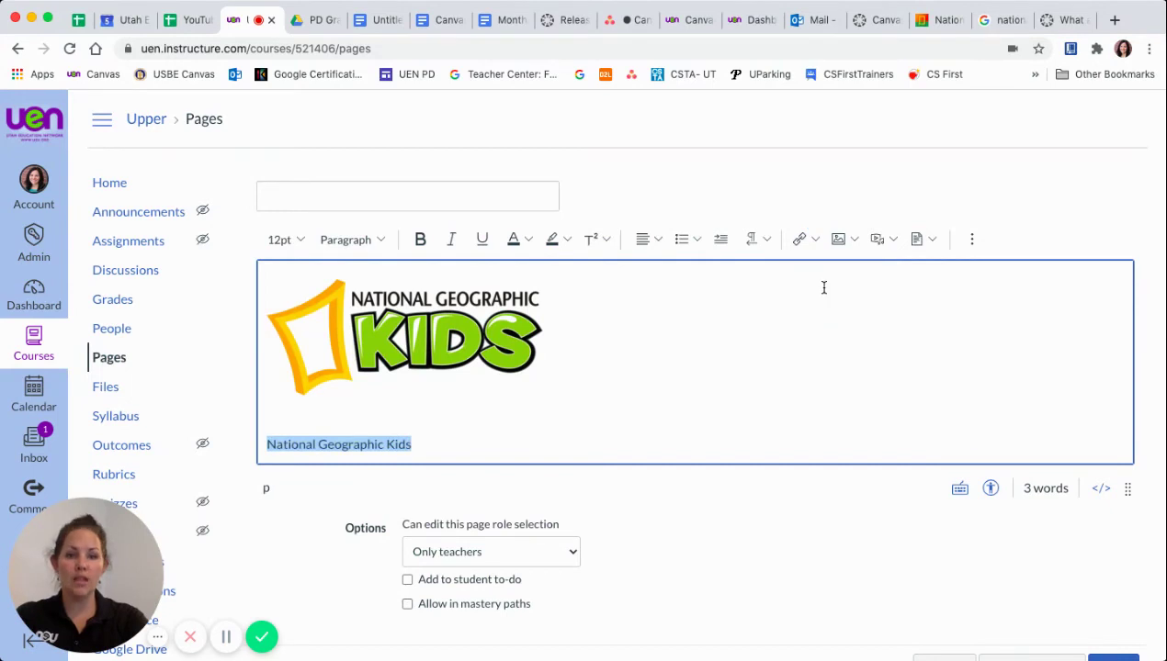
- Remove the link from the National Geographic Kids logo image
click(444, 305)
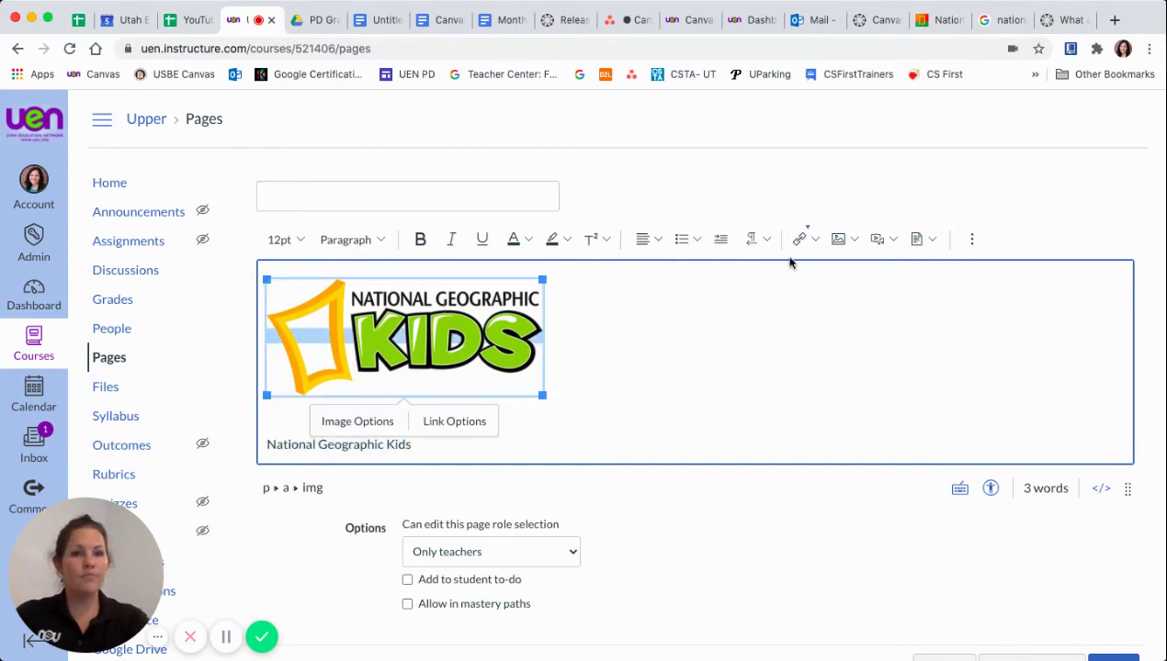
click(814, 240)
click(824, 294)
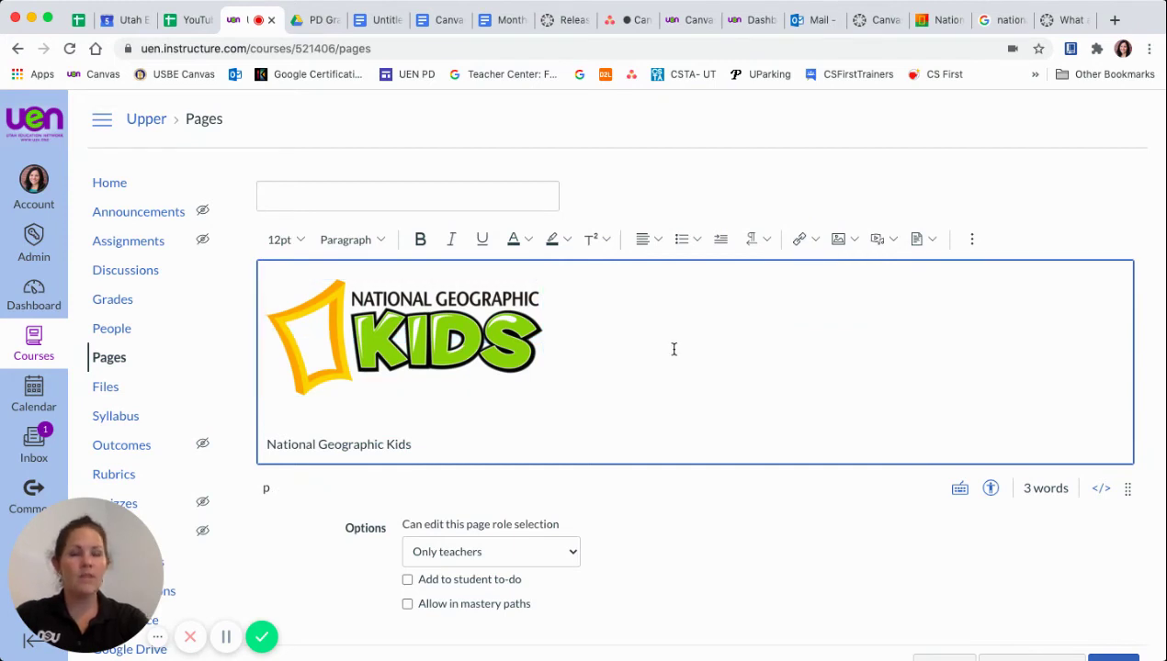
click(815, 240)
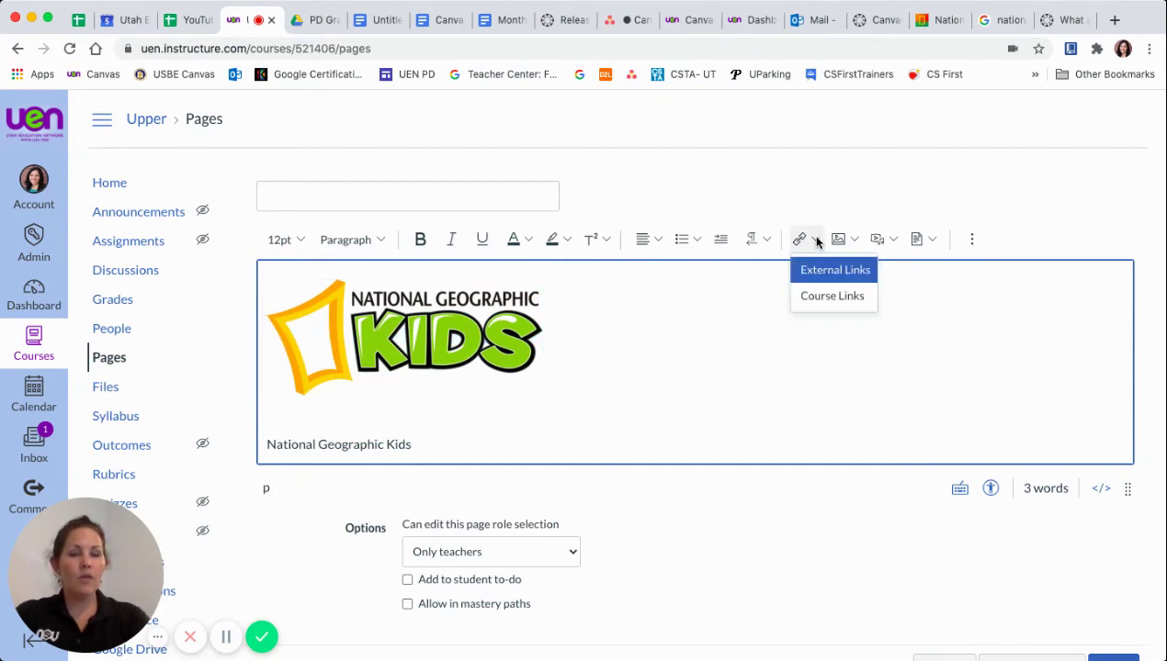
click(827, 304)
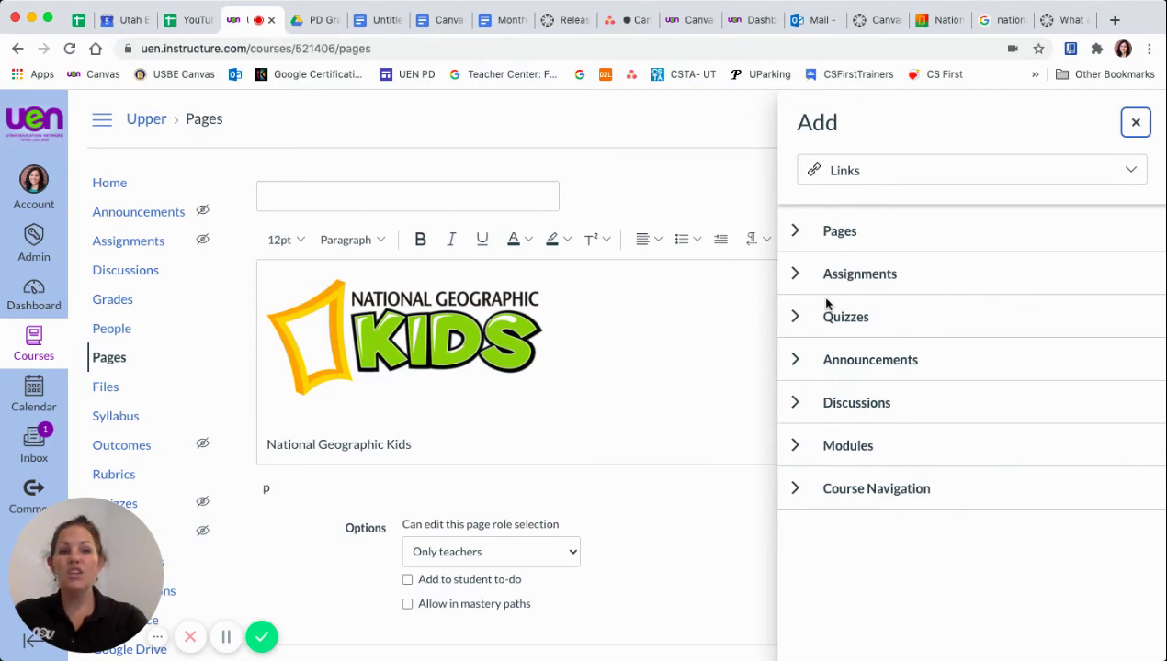
click(796, 447)
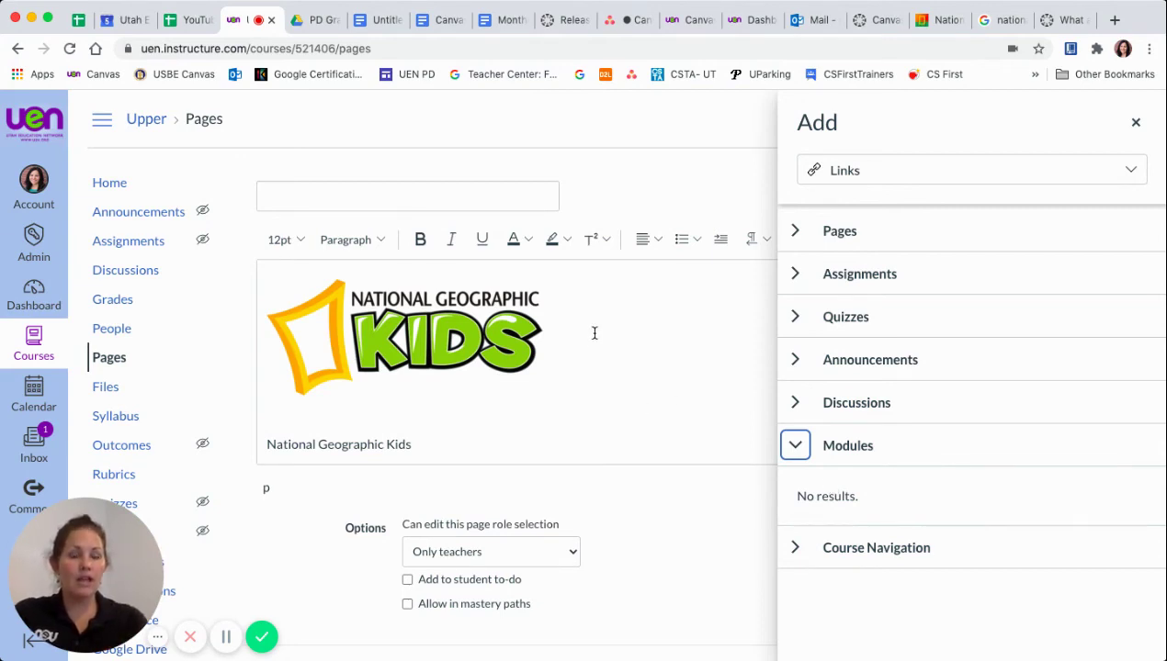
click(443, 326)
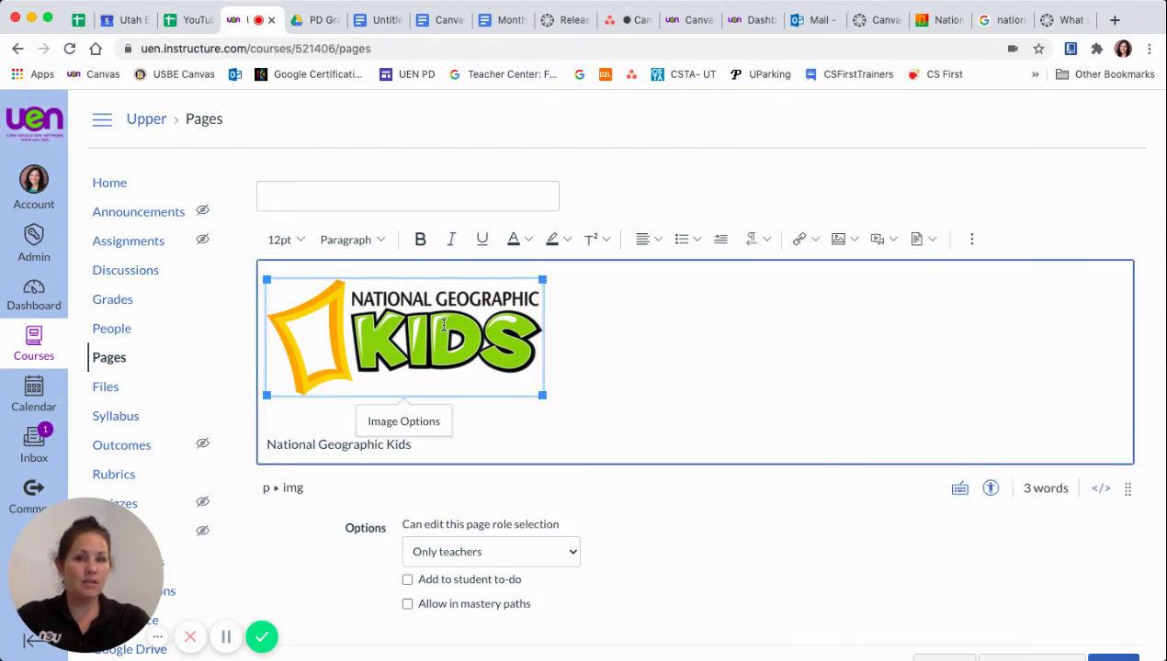
click(805, 237)
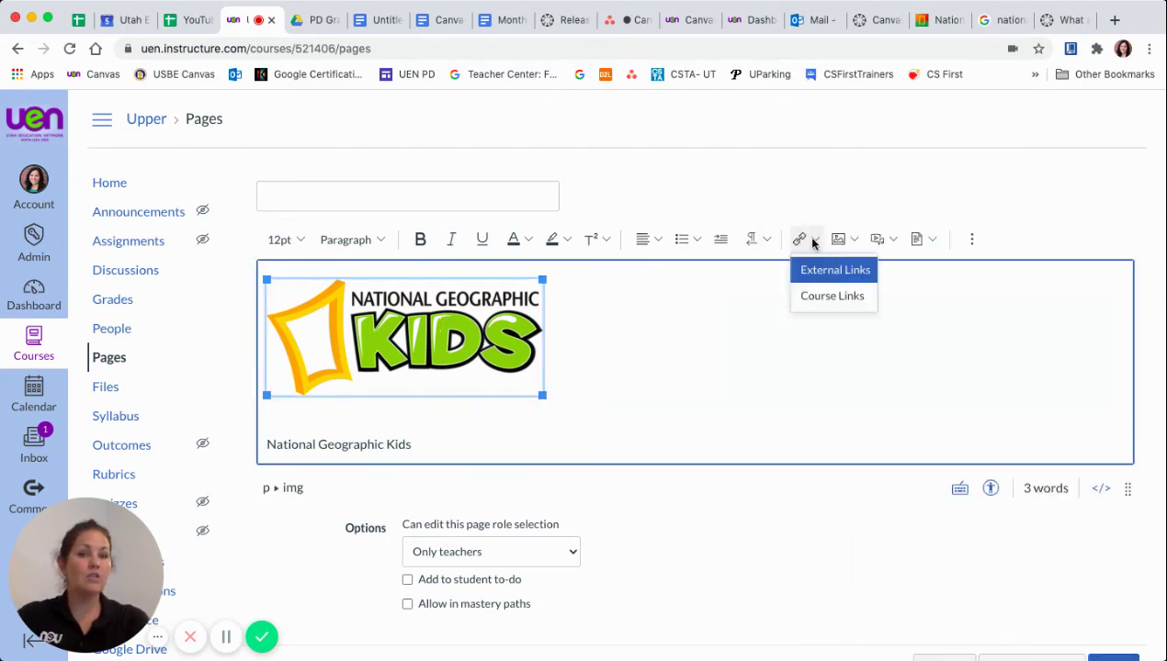
click(820, 294)
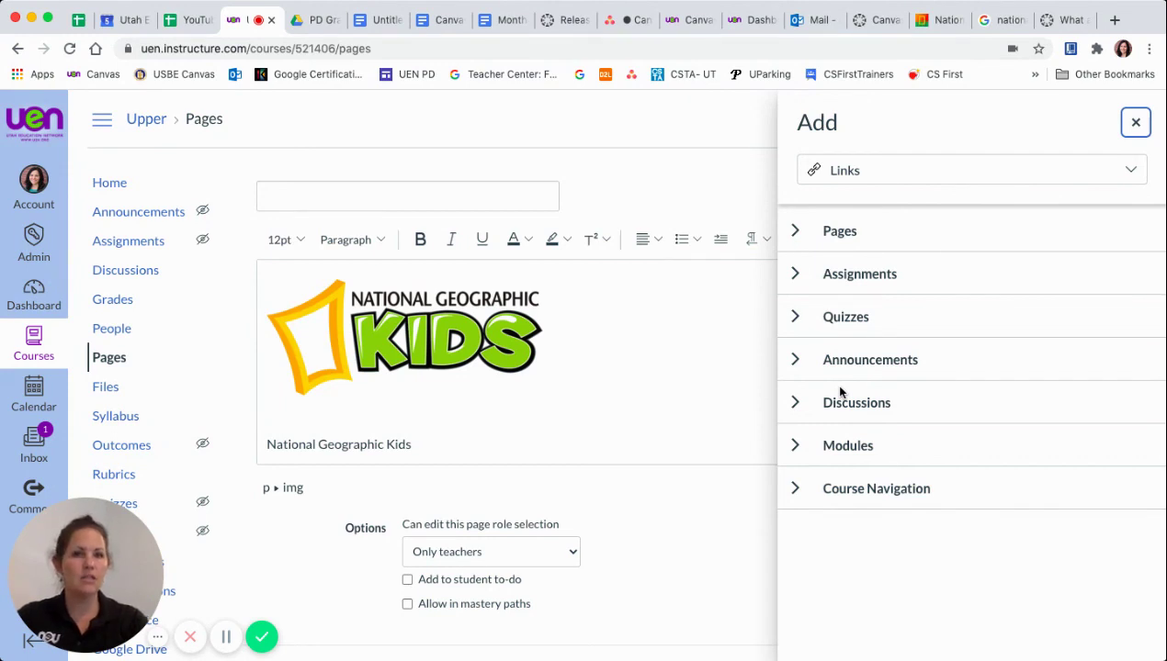
click(1136, 122)
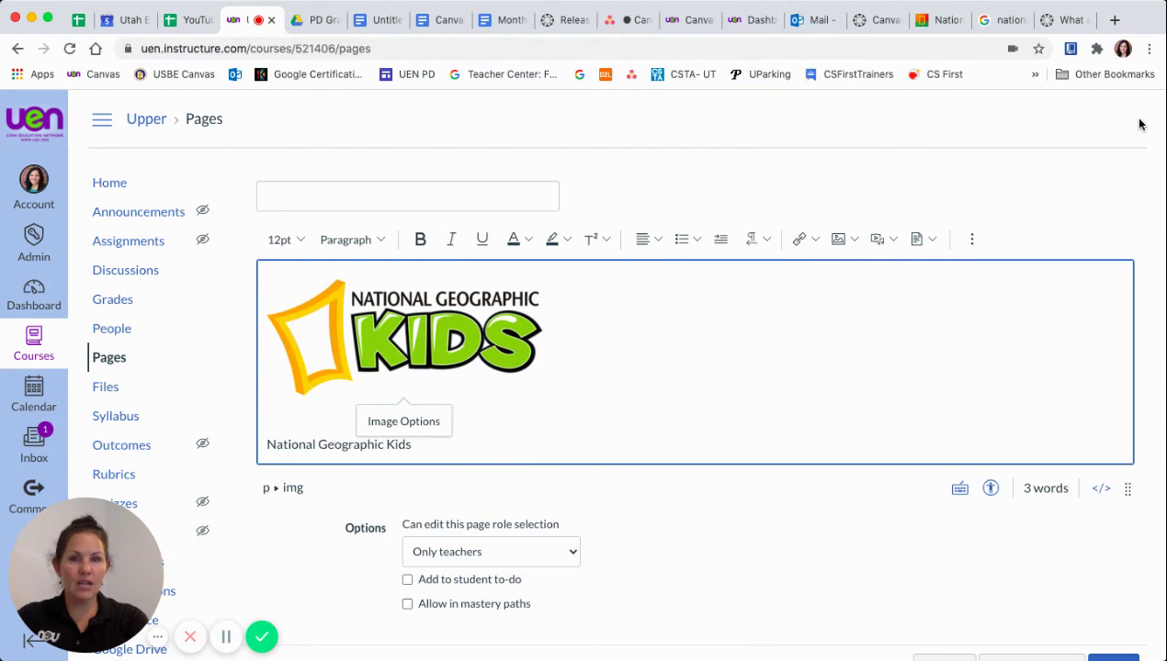